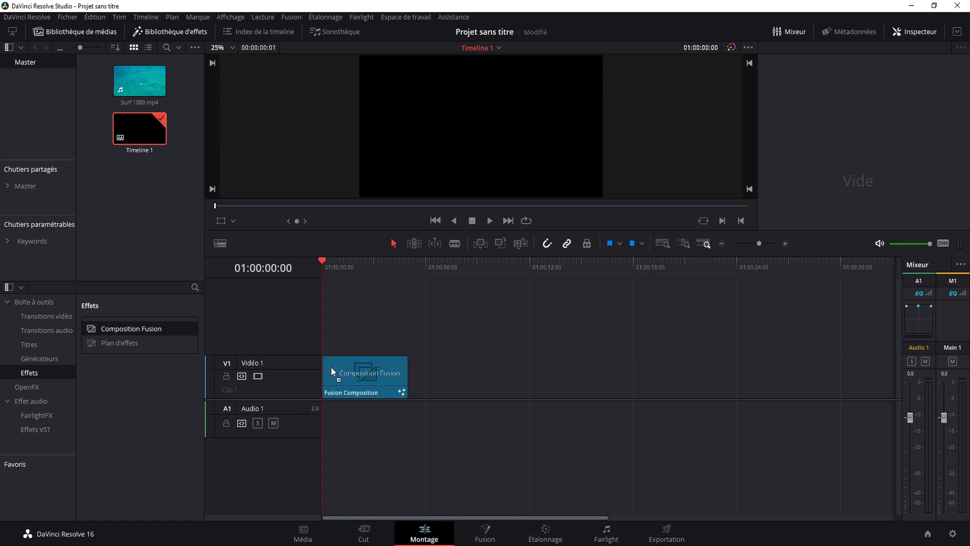
# Open the Fusion Composition clip in the Fusion page.
pyautogui.click(485, 534)
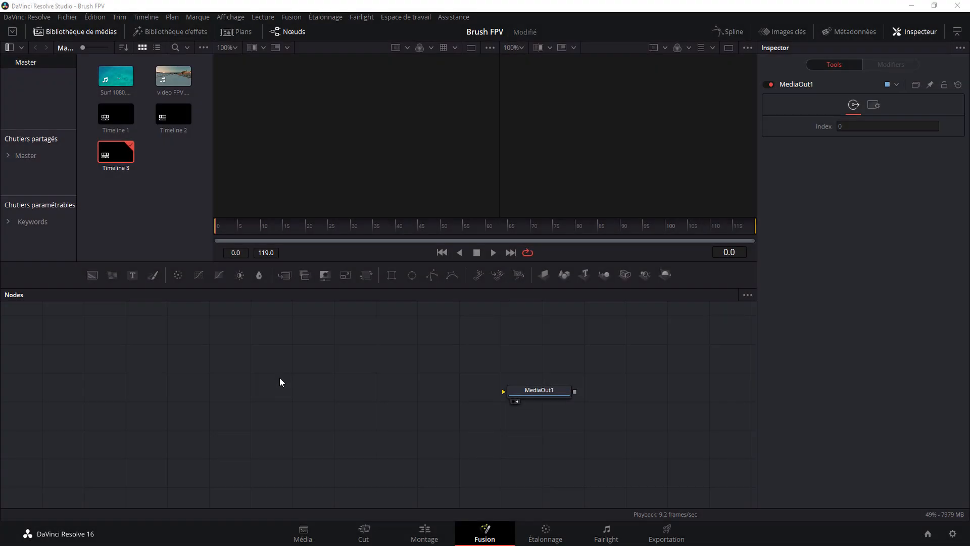
# Add a Loader node for an image file and connect it to MediaOut1.
pyautogui.hotkey('shift', 'space')
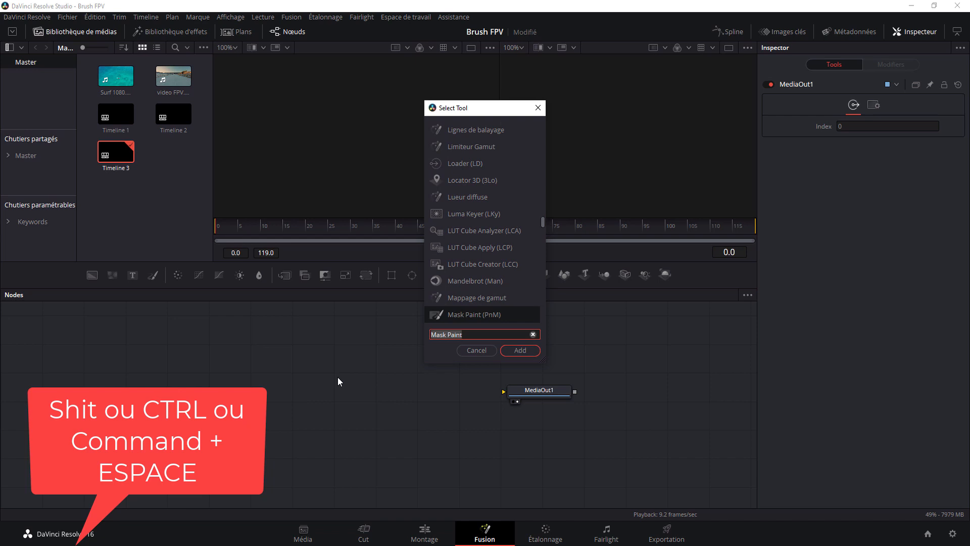
pyautogui.write('loader')
pyautogui.click(528, 351)
pyautogui.doubleClick(334, 171)
pyautogui.moveTo(326, 396); pyautogui.dragTo(504, 392)
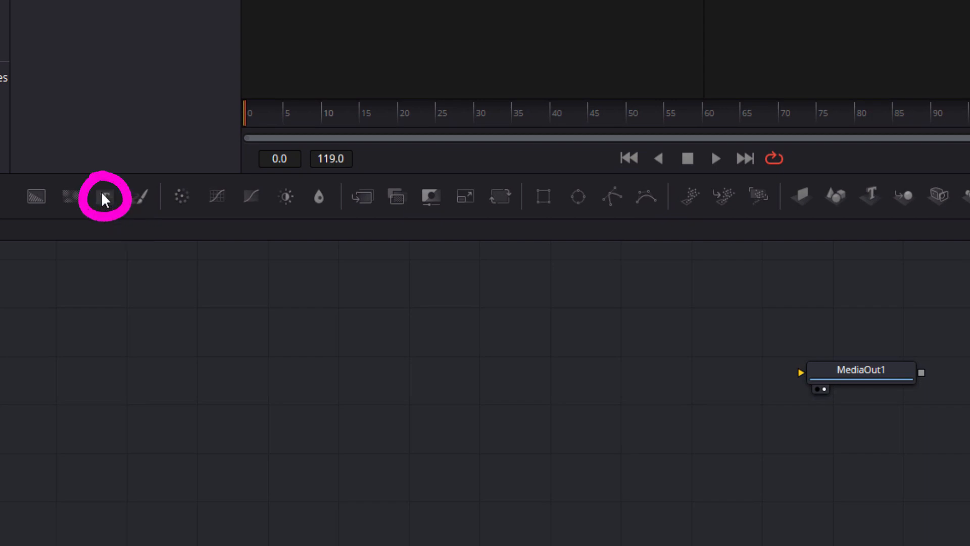
# Add a Text+ node on the empty side of the node graph and enter the first name as its styled text.
pyautogui.click(105, 197)
pyautogui.moveTo(191, 335); pyautogui.dragTo(343, 351)
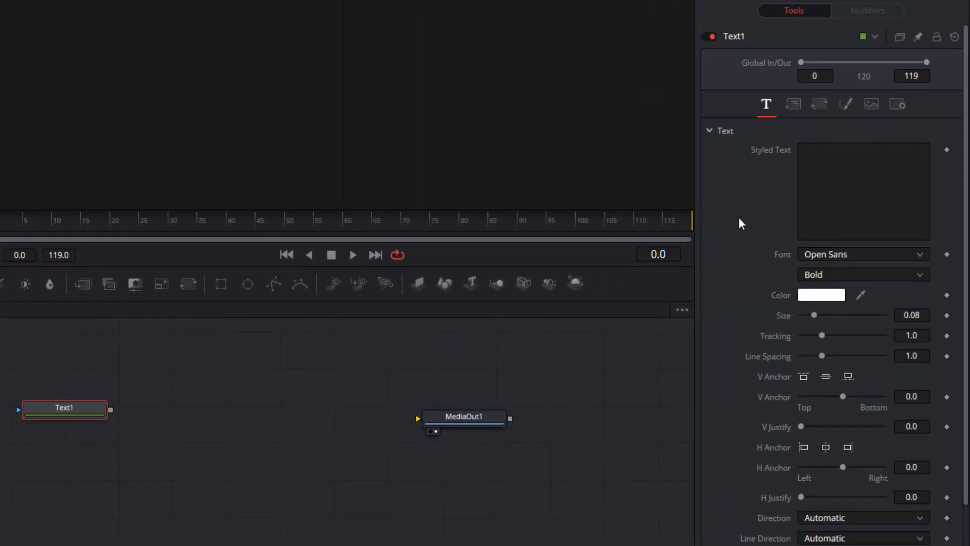
pyautogui.click(812, 161)
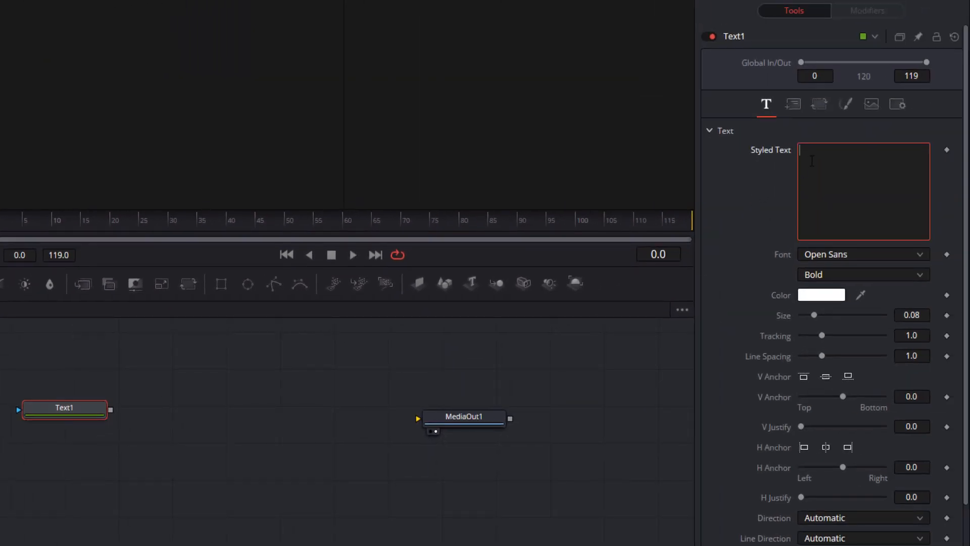
pyautogui.write('Vinz')
# Set the Text1 font to Gloss And Bloom.
pyautogui.click(844, 255)
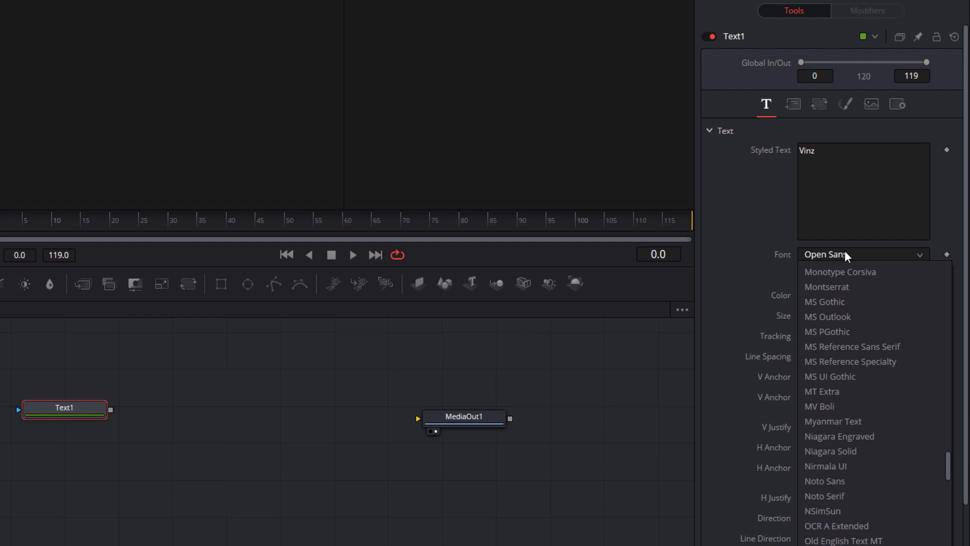
pyautogui.scroll(20, 841, 338)
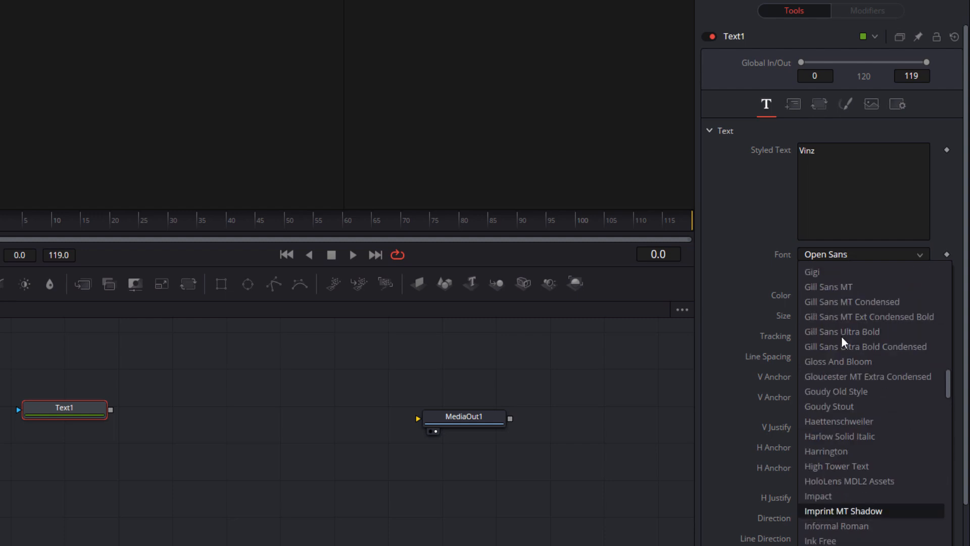
pyautogui.scroll(4, 841, 340)
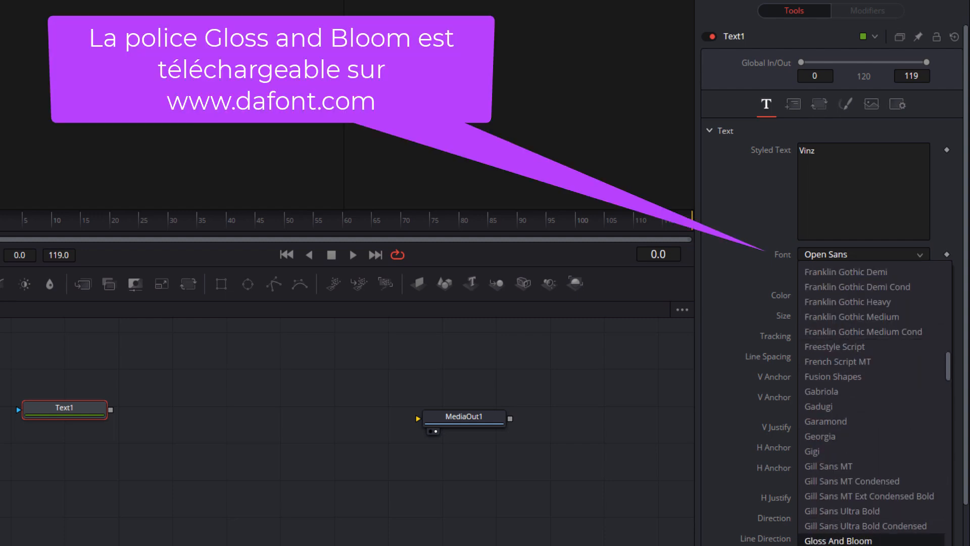
pyautogui.click(843, 540)
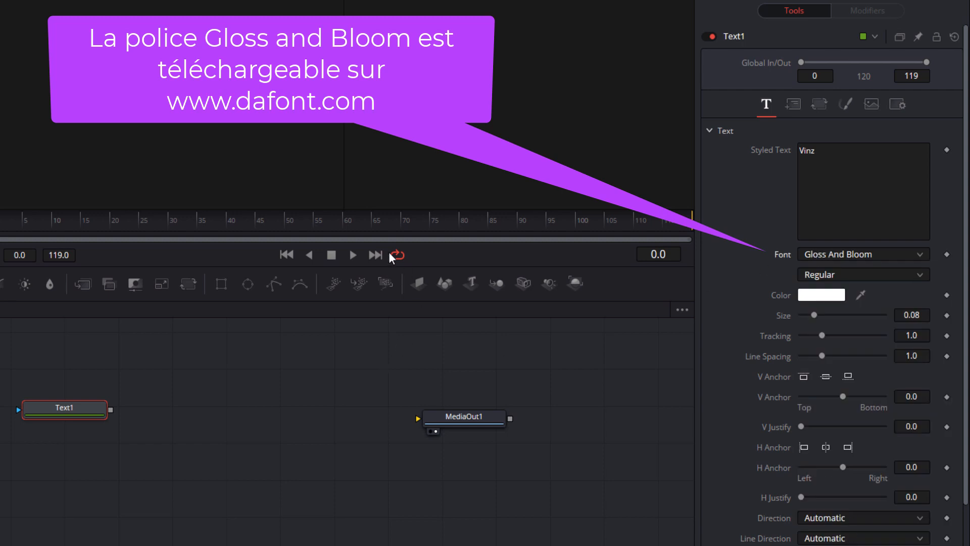
# Connect Text1 to MediaOut1, moving it closer to the output, and enlarge the text to a size of about 0.24.
pyautogui.moveTo(110, 410); pyautogui.dragTo(417, 418)
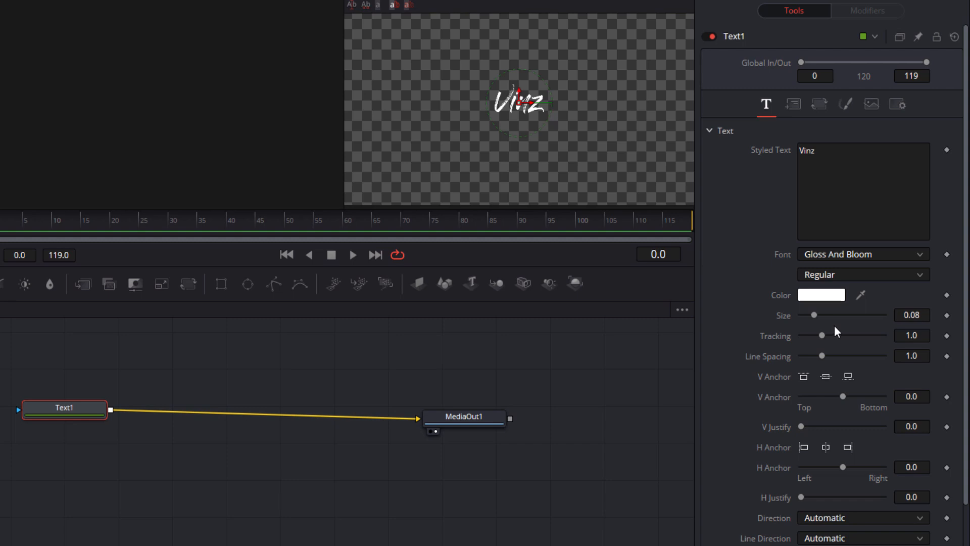
pyautogui.moveTo(814, 313); pyautogui.dragTo(841, 312)
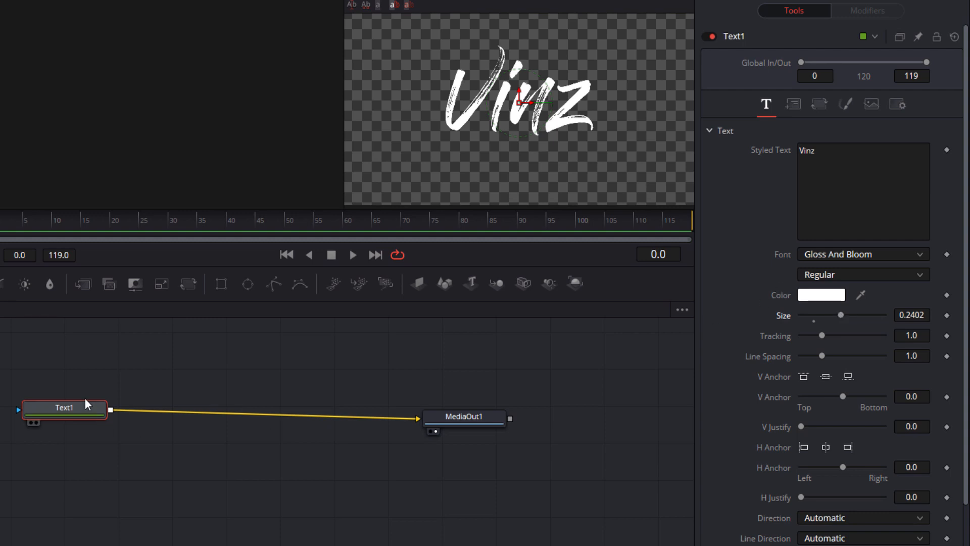
pyautogui.moveTo(80, 407); pyautogui.dragTo(295, 420)
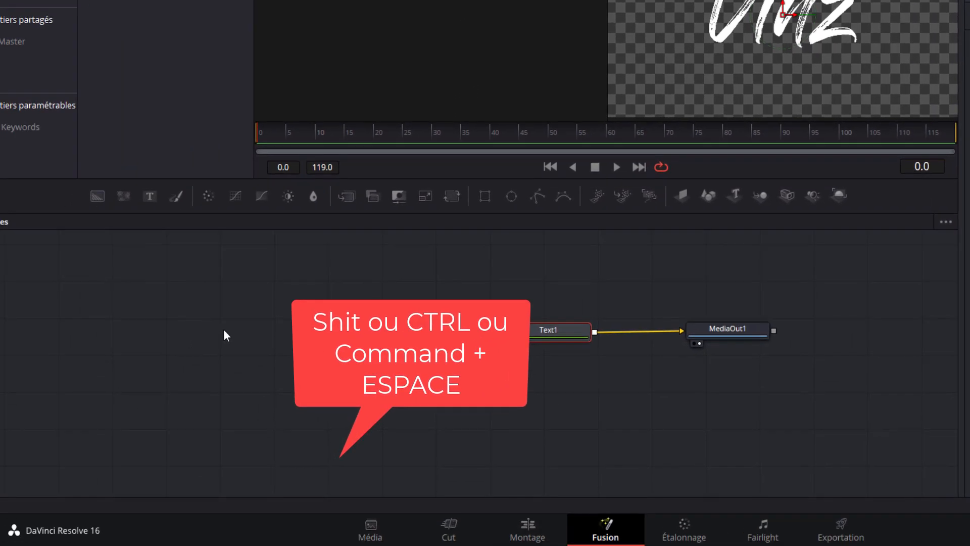
# Add a Mask Paint node feeding the mask input of Text1 and place it ahead of the text node.
pyautogui.hotkey('shift', 'space')
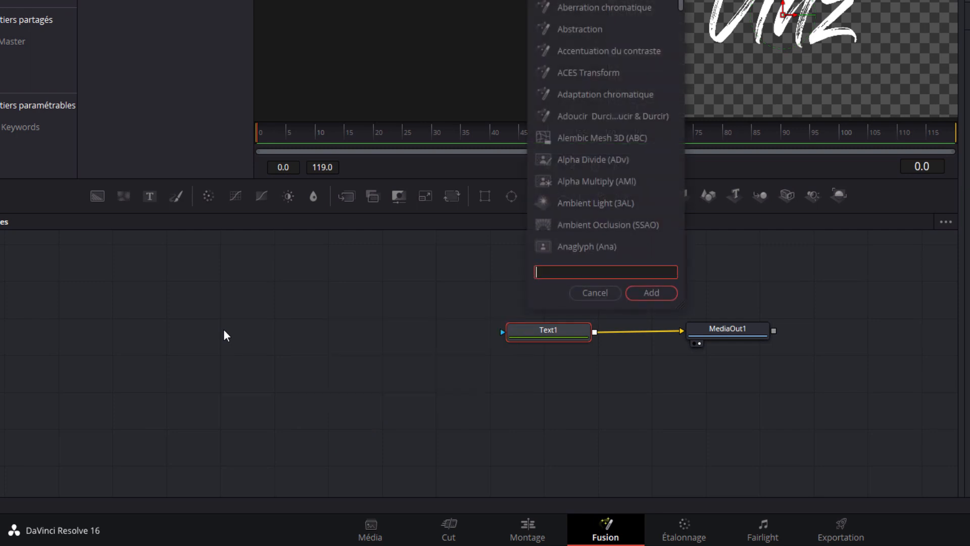
pyautogui.write('mask')
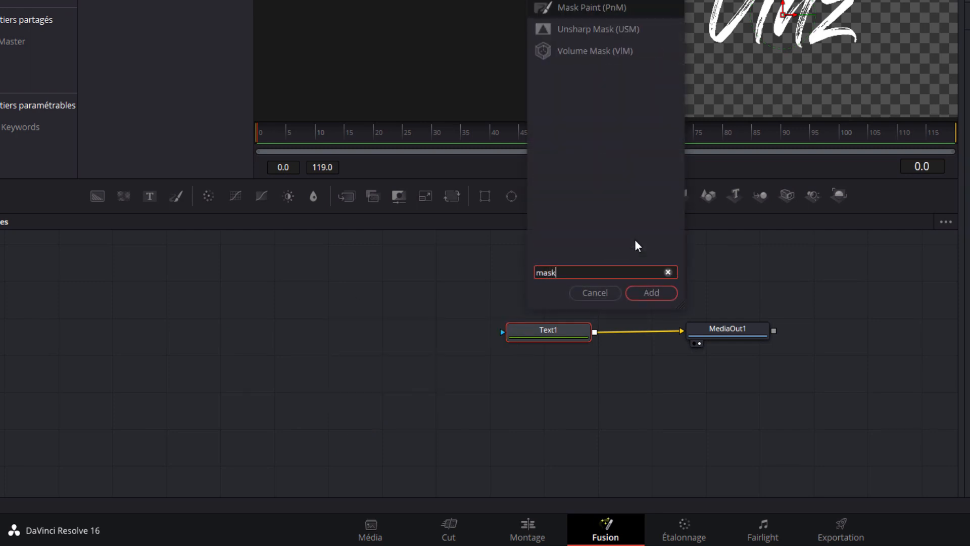
pyautogui.click(596, 8)
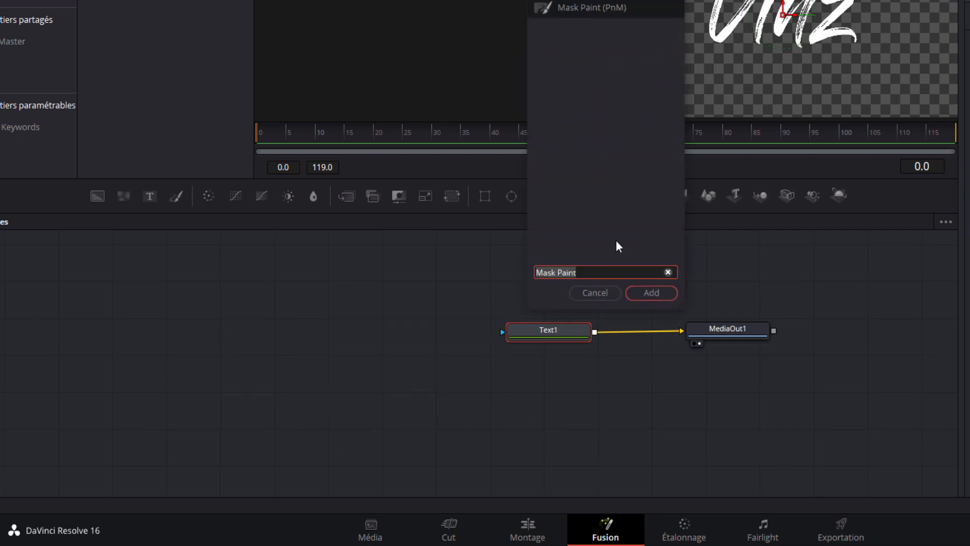
pyautogui.click(659, 295)
pyautogui.moveTo(543, 295); pyautogui.dragTo(430, 325)
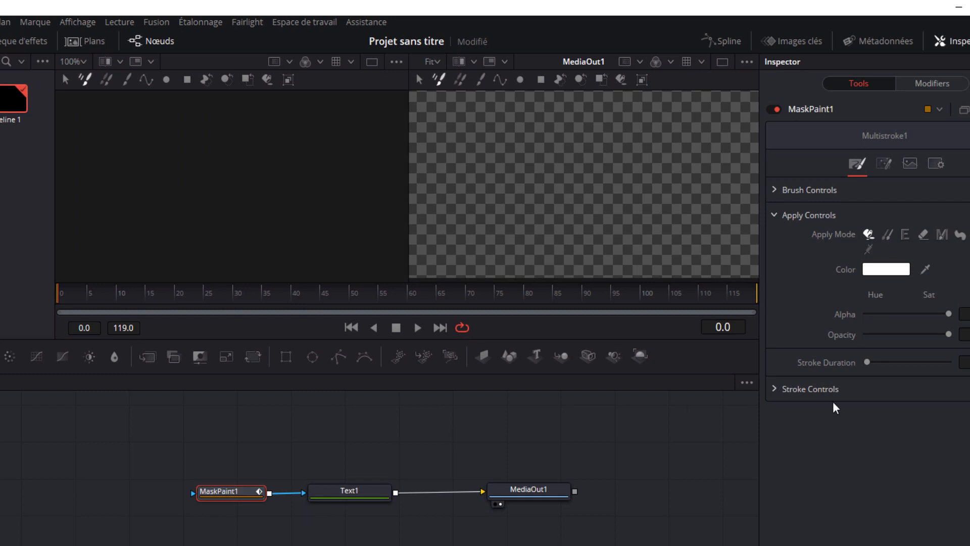
# Turn on Invert for the MaskPaint1 mask and expand its brush controls.
pyautogui.click(883, 164)
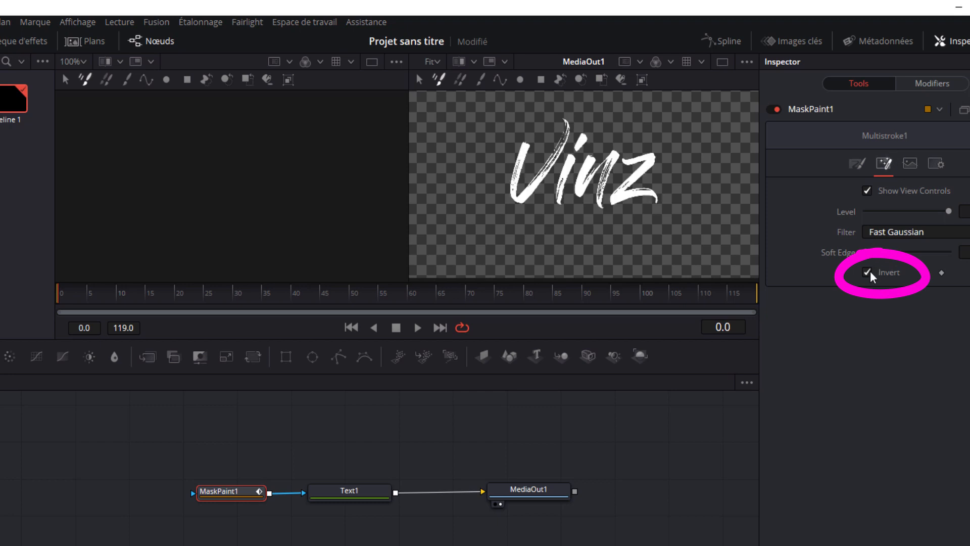
pyautogui.click(858, 164)
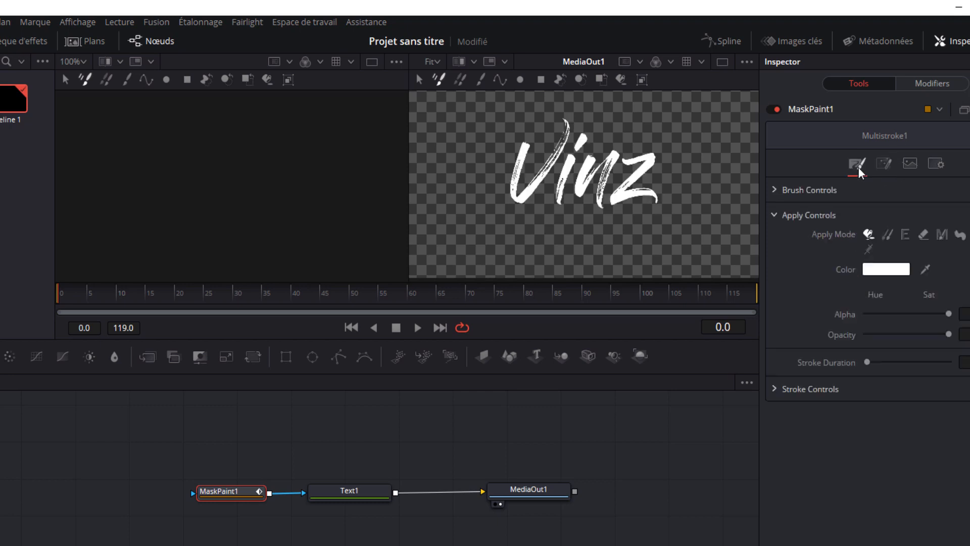
pyautogui.click(774, 190)
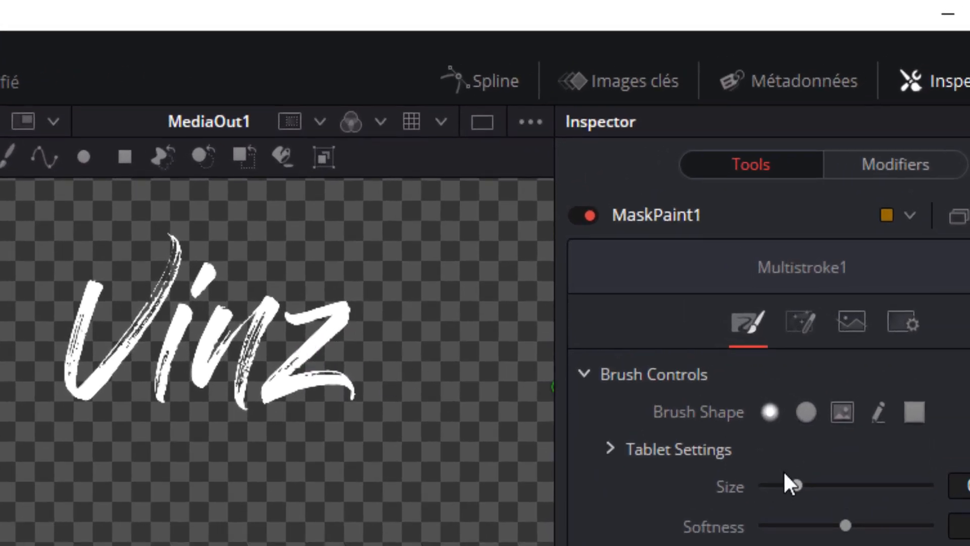
# Try the circle and soft brush shapes, reducing the soft brush's softness and enlarging its size.
pyautogui.click(806, 412)
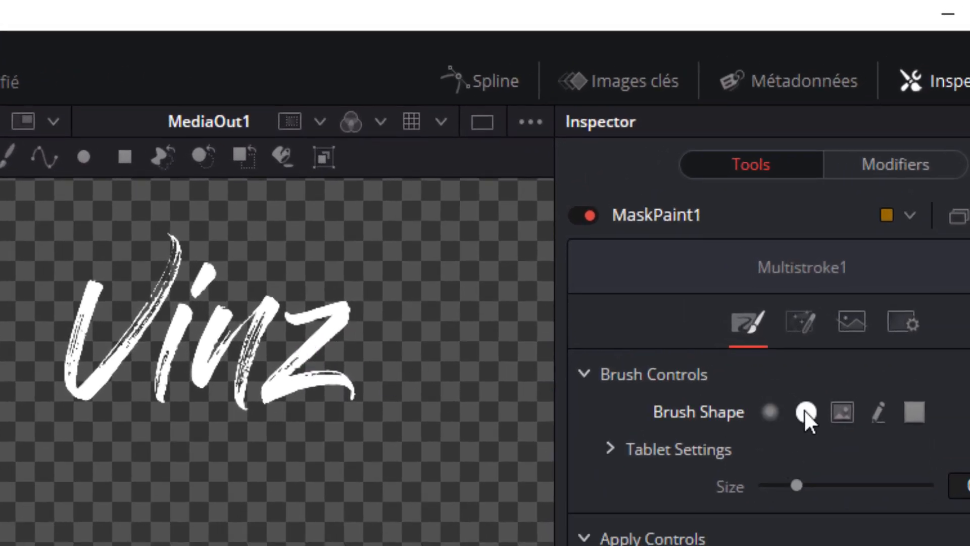
pyautogui.click(770, 412)
pyautogui.moveTo(846, 526); pyautogui.dragTo(819, 526)
pyautogui.moveTo(796, 485); pyautogui.dragTo(821, 485)
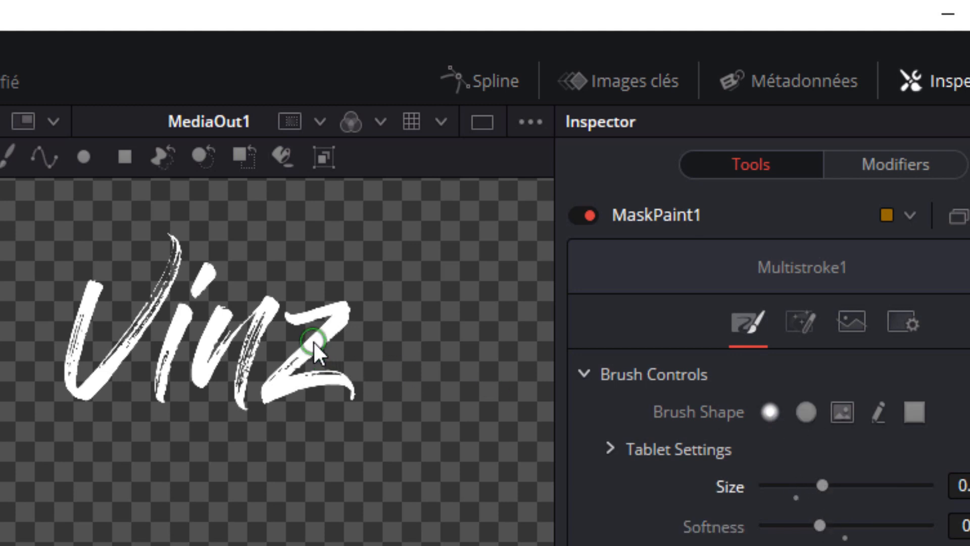
# Choose the hard circle brush shape for MaskPaint1 and set its size to 0.0378.
pyautogui.click(802, 408)
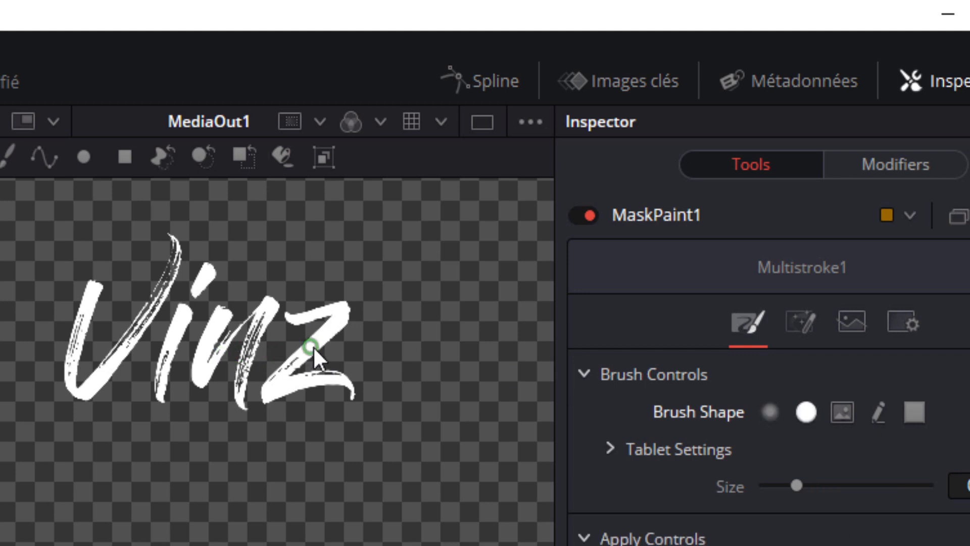
pyautogui.moveTo(798, 485)
pyautogui.mouseDown()
pyautogui.moveTo(820, 482)
pyautogui.moveTo(766, 484)
pyautogui.mouseUp()
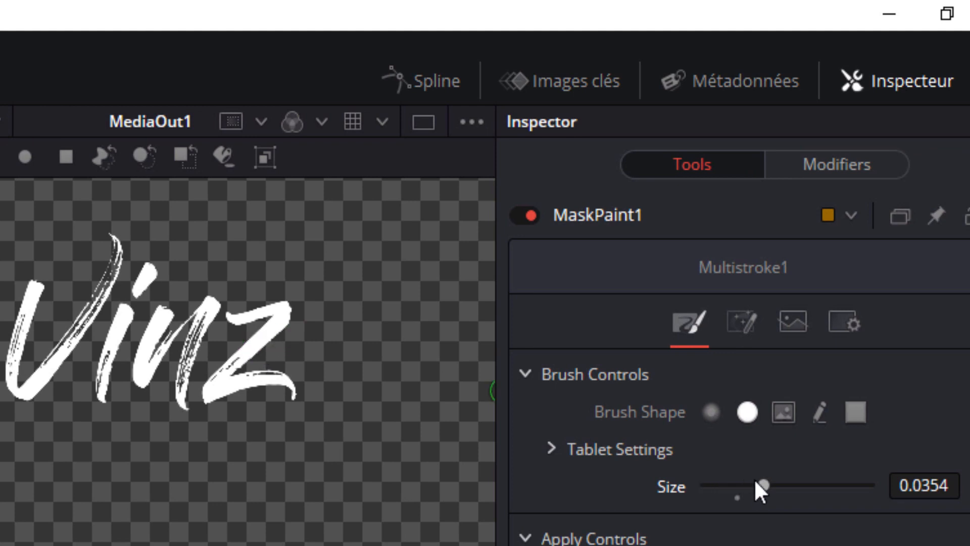
pyautogui.moveTo(765, 484); pyautogui.dragTo(769, 484)
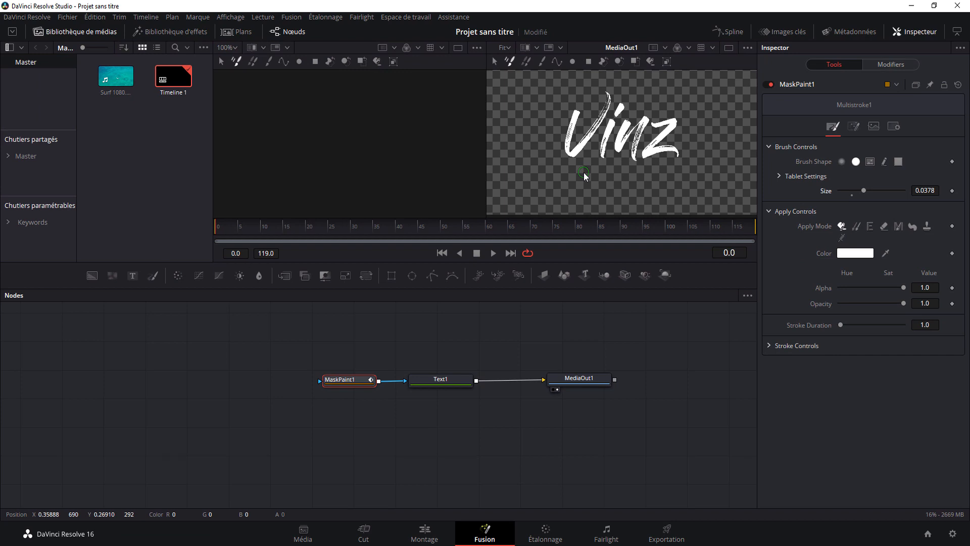
# Select the Stroke paint tool for MaskPaint1 and keep its stroke animation set to All frames.
pyautogui.click(768, 345)
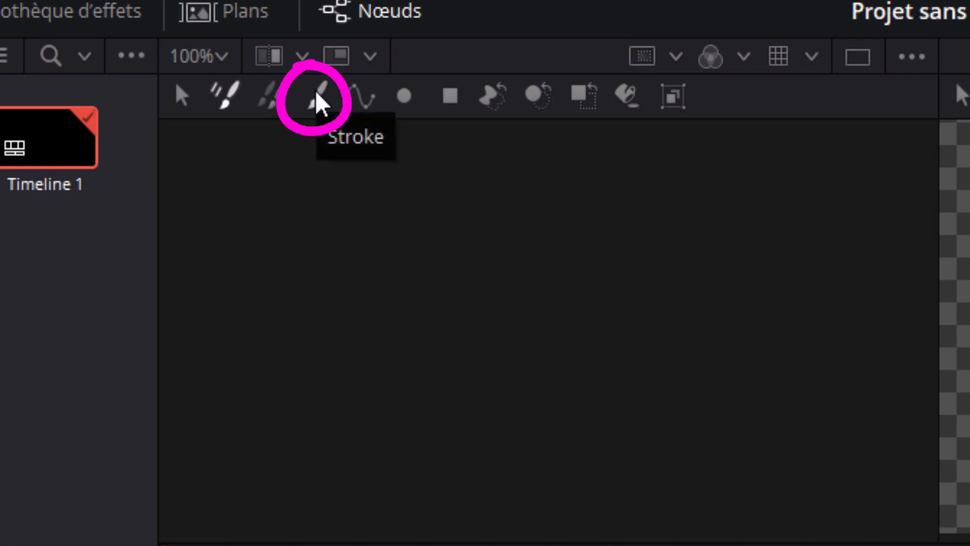
pyautogui.click(317, 96)
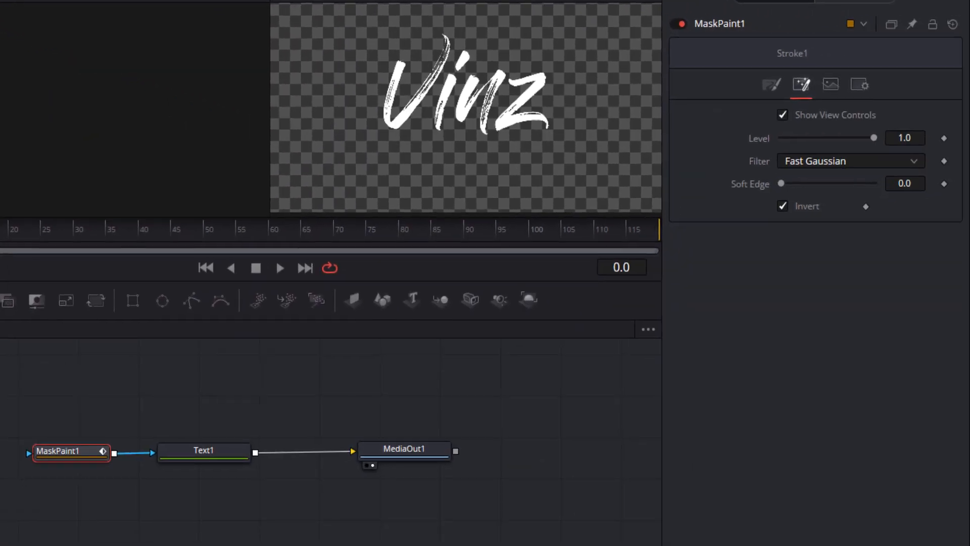
pyautogui.click(778, 84)
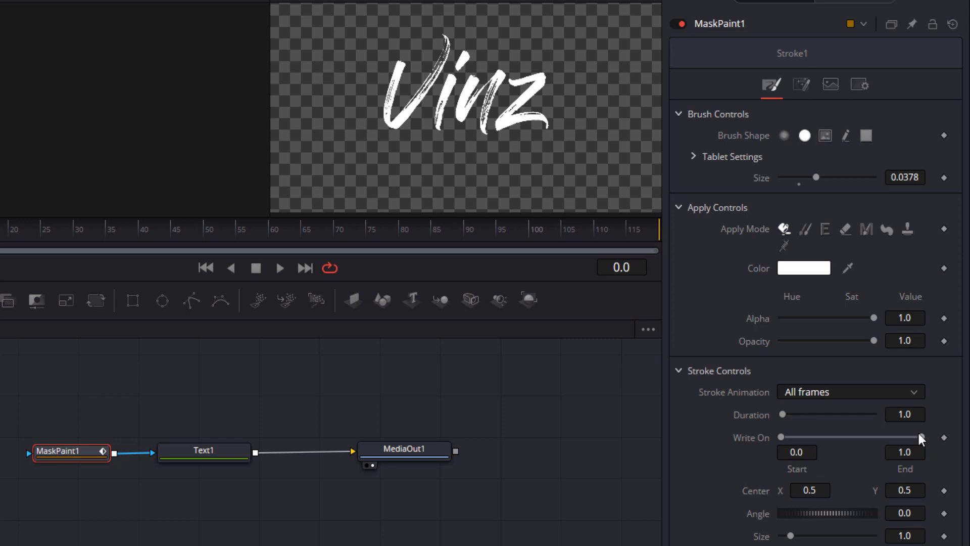
pyautogui.click(846, 391)
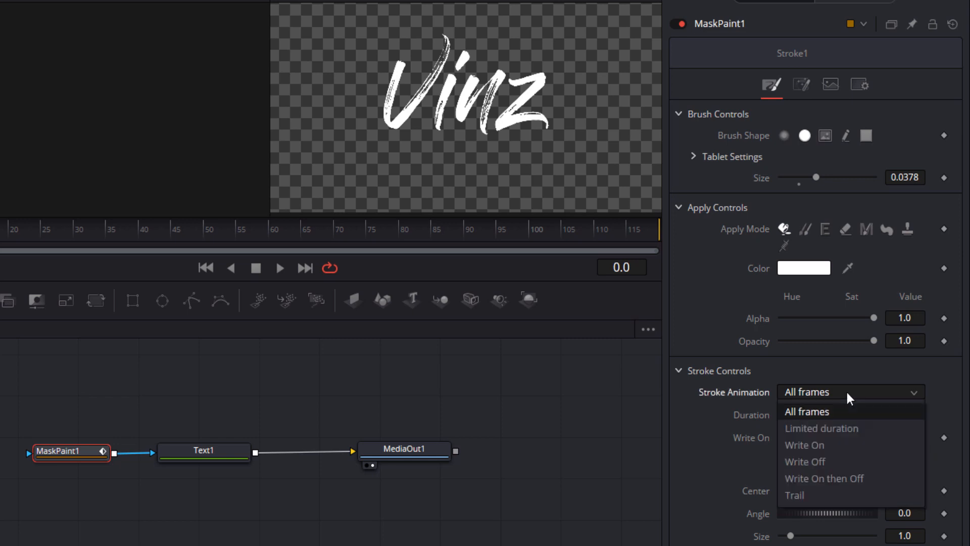
pyautogui.click(840, 392)
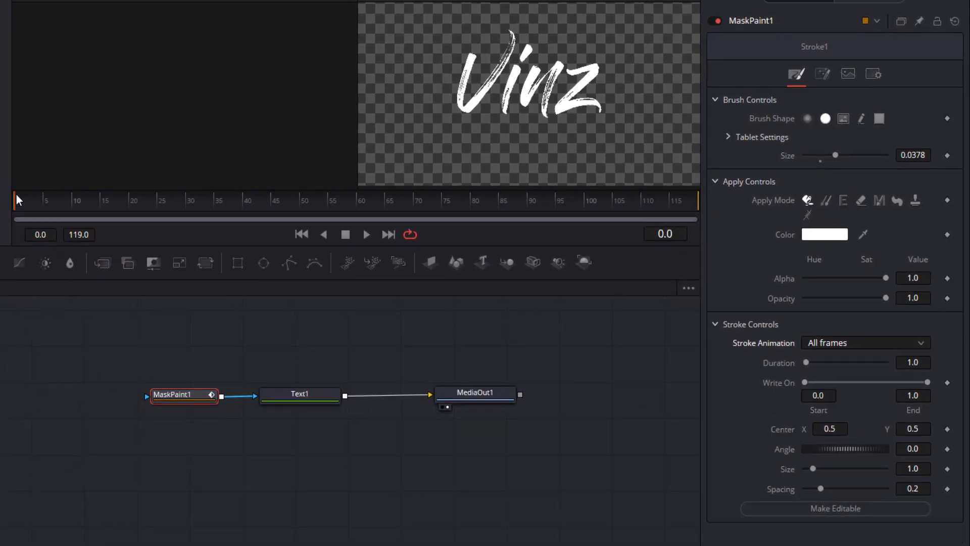
# Keyframe the stroke's Write On end at 1.0 on frame 50 and 0.0 on frame 0, leaving the playhead at frame 30.
pyautogui.moveTo(21, 200); pyautogui.dragTo(302, 205)
pyautogui.click(948, 384)
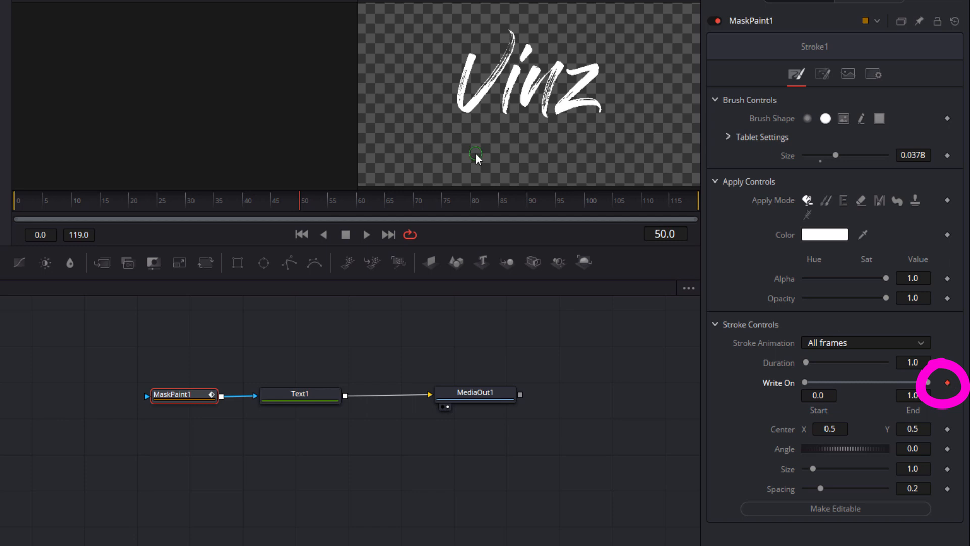
pyautogui.moveTo(301, 204); pyautogui.dragTo(19, 212)
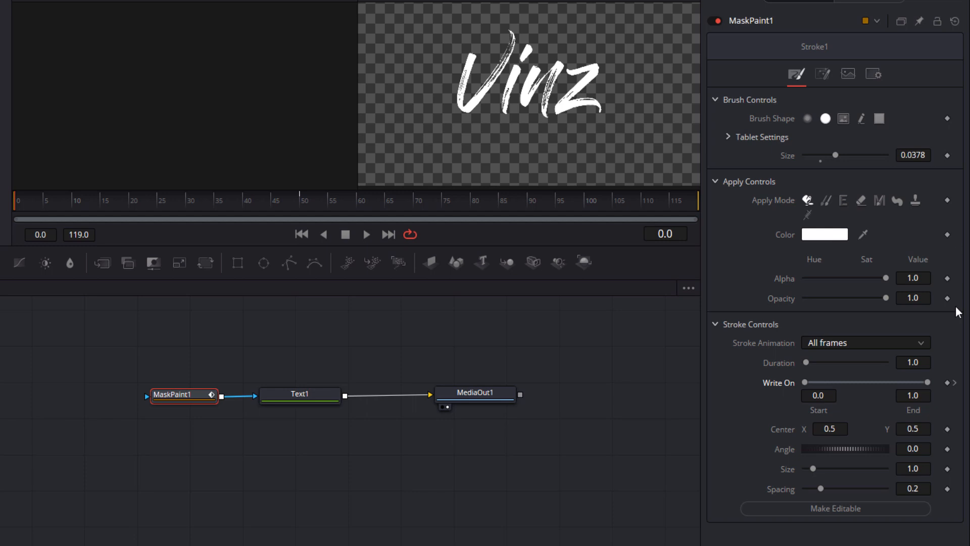
pyautogui.moveTo(928, 382); pyautogui.dragTo(797, 386)
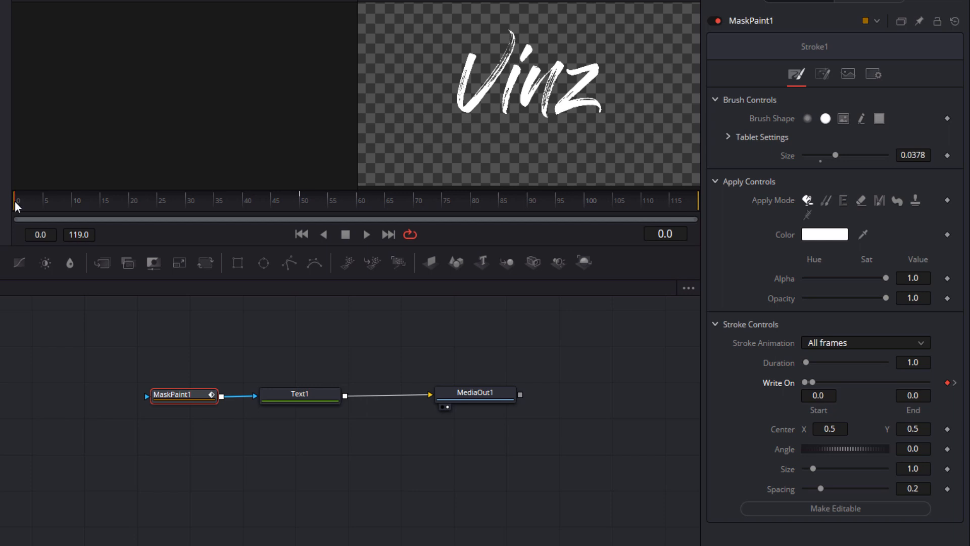
pyautogui.moveTo(17, 206); pyautogui.dragTo(334, 209)
pyautogui.moveTo(305, 208); pyautogui.dragTo(186, 214)
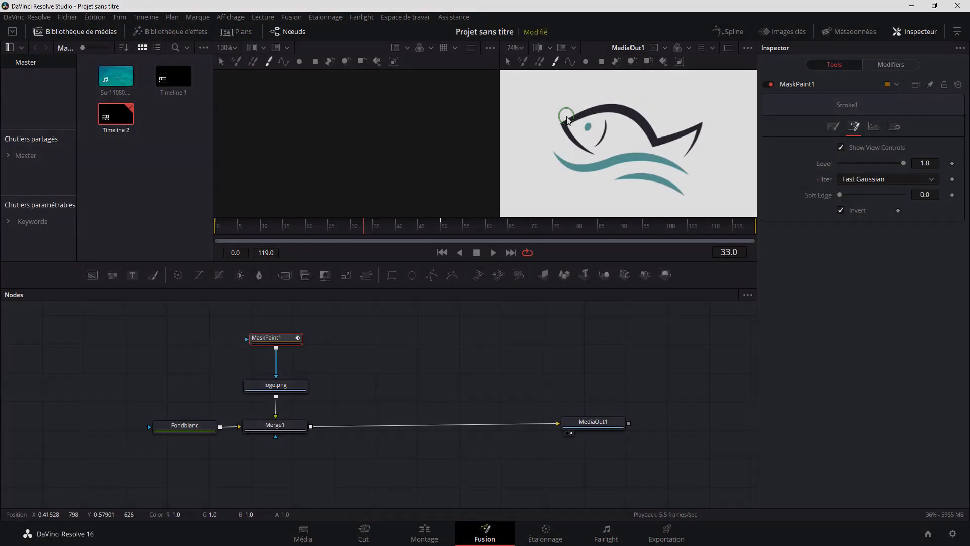
# In the logo composition, paint the mask stroke over the fish logo, turn off Invert, and play the reveal from the start.
pyautogui.moveTo(606, 104)
pyautogui.mouseDown()
pyautogui.moveTo(563, 184)
pyautogui.moveTo(649, 108)
pyautogui.moveTo(616, 157)
pyautogui.moveTo(612, 188)
pyautogui.moveTo(702, 123)
pyautogui.moveTo(659, 197)
pyautogui.mouseUp()
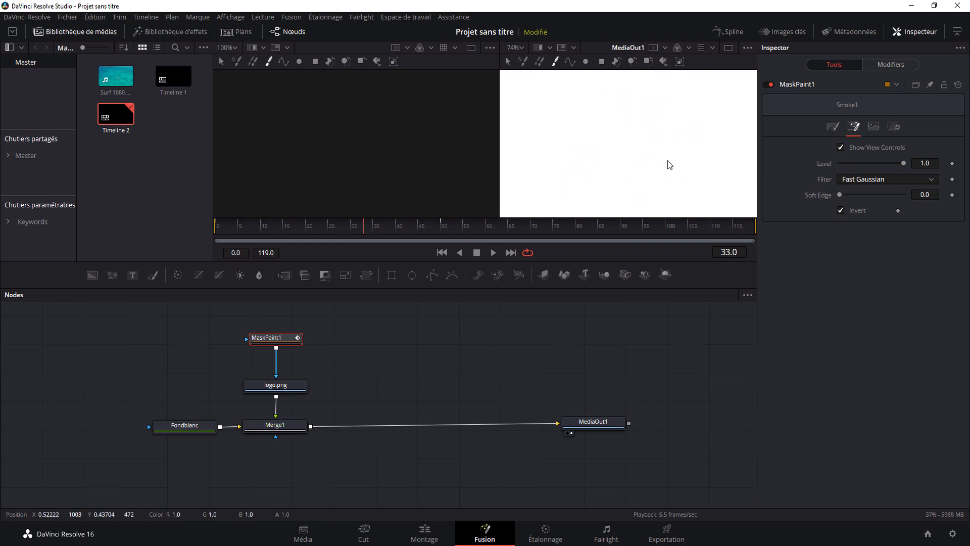
pyautogui.click(840, 210)
pyautogui.moveTo(353, 229); pyautogui.dragTo(217, 229)
pyautogui.press('space')
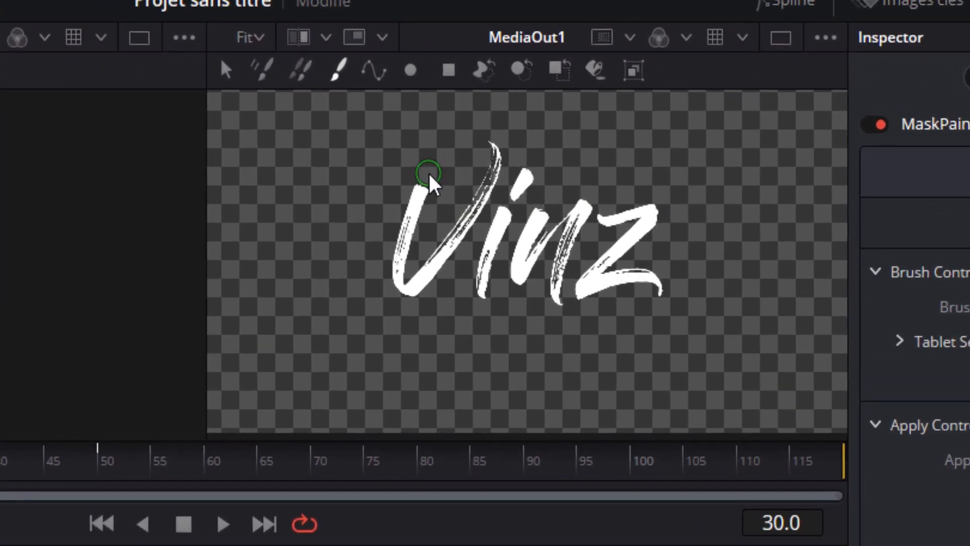
# Paint the mask stroke over the letters of the Vinz text in writing order, covering every part including the dot of the i.
pyautogui.moveTo(430, 173)
pyautogui.mouseDown()
pyautogui.moveTo(405, 287)
pyautogui.moveTo(419, 285)
pyautogui.moveTo(472, 210)
pyautogui.moveTo(495, 152)
pyautogui.mouseUp()
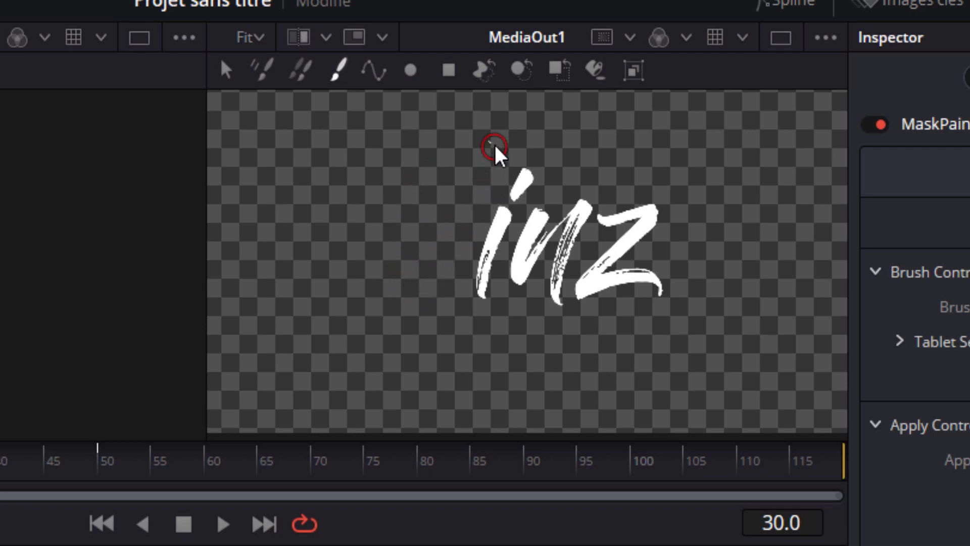
pyautogui.moveTo(508, 213)
pyautogui.mouseDown()
pyautogui.moveTo(480, 260)
pyautogui.moveTo(485, 299)
pyautogui.moveTo(500, 216)
pyautogui.mouseUp()
pyautogui.moveTo(542, 143)
pyautogui.mouseDown()
pyautogui.moveTo(511, 203)
pyautogui.moveTo(543, 208)
pyautogui.moveTo(518, 272)
pyautogui.moveTo(572, 205)
pyautogui.moveTo(585, 204)
pyautogui.moveTo(562, 257)
pyautogui.moveTo(561, 309)
pyautogui.moveTo(561, 265)
pyautogui.moveTo(609, 216)
pyautogui.moveTo(649, 212)
pyautogui.moveTo(652, 222)
pyautogui.moveTo(582, 288)
pyautogui.moveTo(645, 272)
pyautogui.moveTo(659, 293)
pyautogui.mouseUp()
# Turn off Invert for MaskPaint1 and scrub through the timeline from the start to preview the Vinz write-on.
pyautogui.moveTo(218, 223)
pyautogui.mouseDown()
pyautogui.moveTo(353, 217)
pyautogui.moveTo(224, 229)
pyautogui.mouseUp()
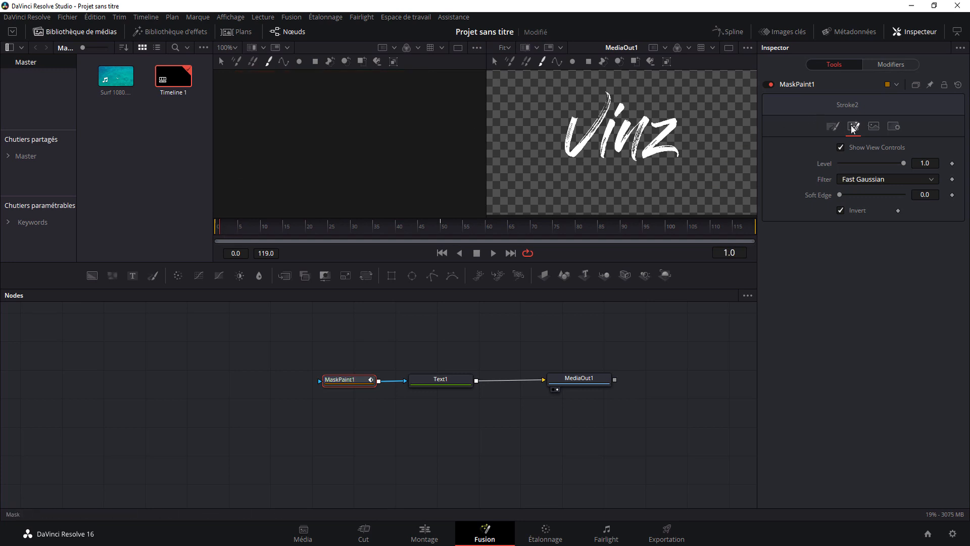
pyautogui.click(840, 210)
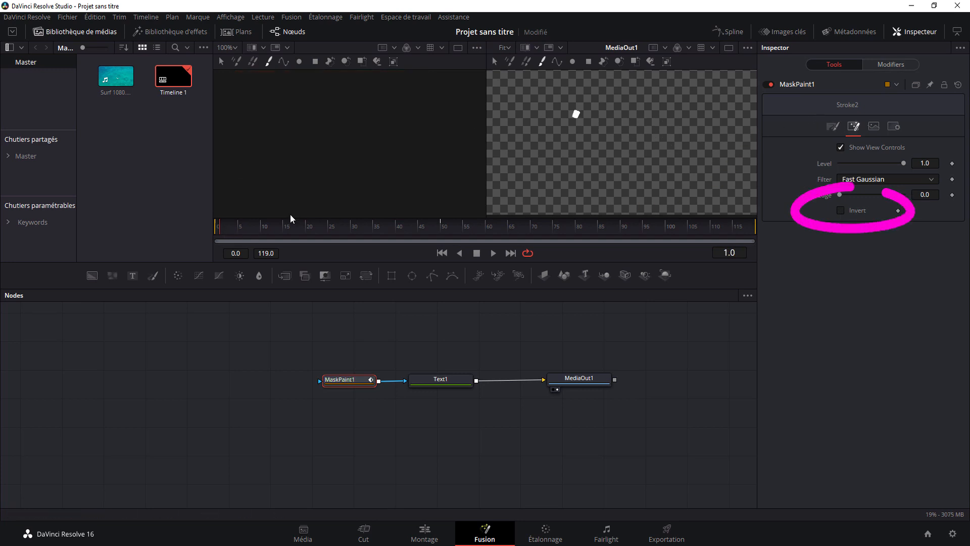
pyautogui.moveTo(220, 229)
pyautogui.mouseDown()
pyautogui.moveTo(410, 210)
pyautogui.moveTo(429, 211)
pyautogui.moveTo(222, 229)
pyautogui.moveTo(447, 229)
pyautogui.mouseUp()
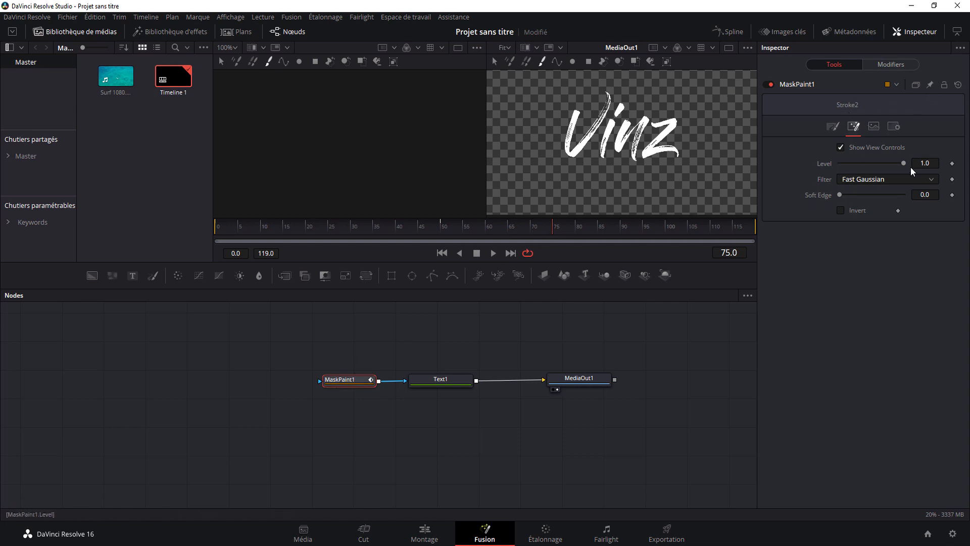
# Keyframe the MaskPaint1 Level at 1.0 on frame 75 and 0.0 on frame 90, then scrub through the animation.
pyautogui.moveTo(904, 163)
pyautogui.mouseDown()
pyautogui.moveTo(805, 166)
pyautogui.moveTo(908, 162)
pyautogui.mouseUp()
pyautogui.moveTo(468, 227); pyautogui.dragTo(563, 231)
pyautogui.moveTo(904, 162); pyautogui.dragTo(827, 170)
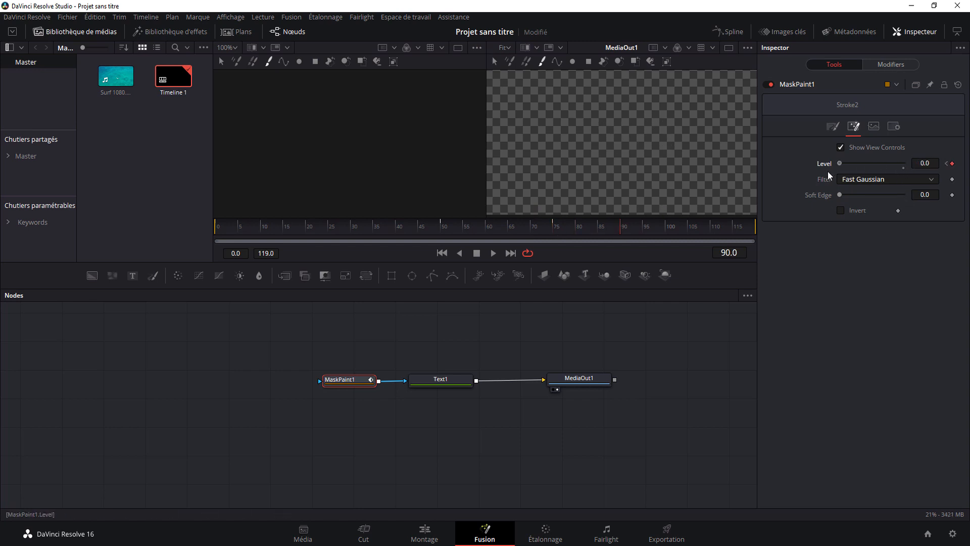
pyautogui.moveTo(617, 230)
pyautogui.mouseDown()
pyautogui.moveTo(222, 230)
pyautogui.moveTo(477, 226)
pyautogui.mouseUp()
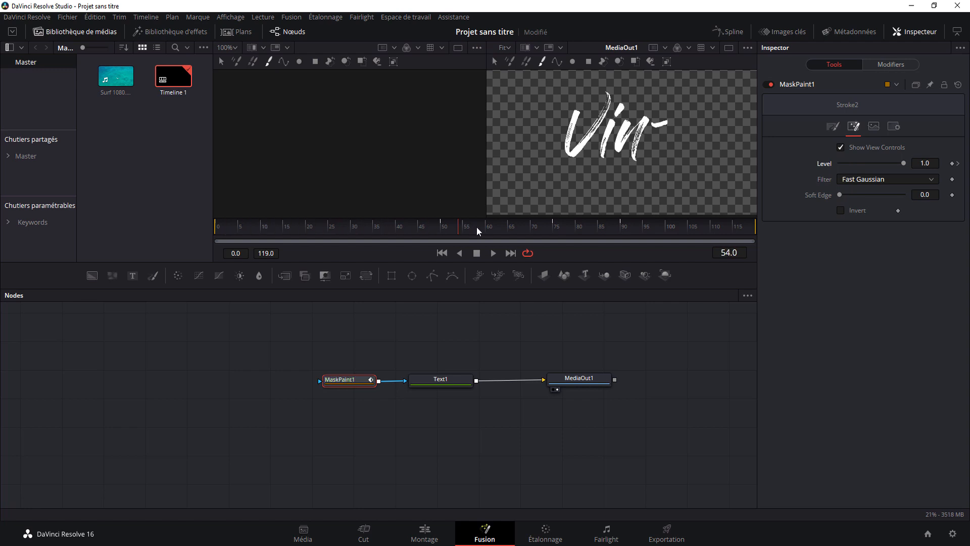
pyautogui.moveTo(554, 231)
pyautogui.mouseDown()
pyautogui.moveTo(617, 230)
pyautogui.moveTo(321, 218)
pyautogui.moveTo(239, 230)
pyautogui.mouseUp()
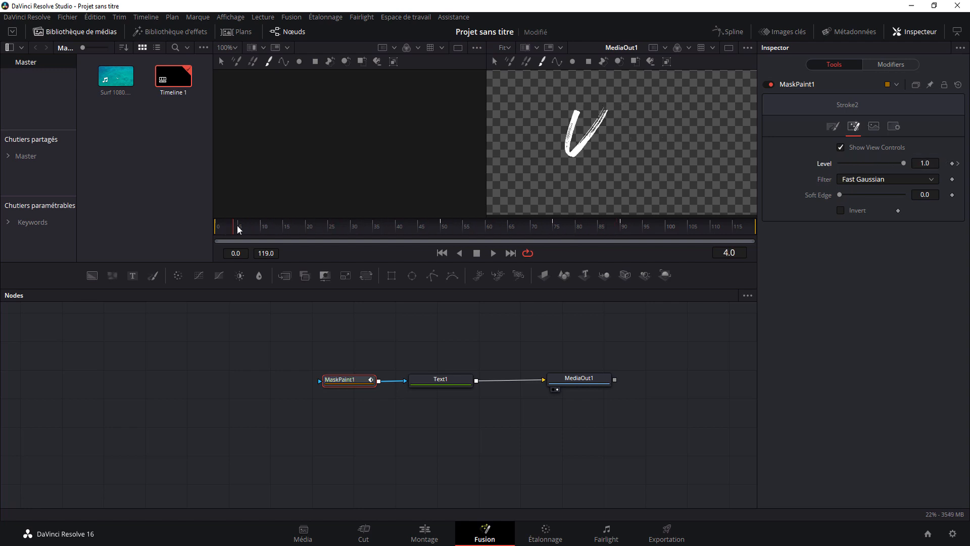
# Insert a Transform node between Text1 and MediaOut1, and shift its Center X with the playhead at frame 72.
pyautogui.rightClick(500, 378)
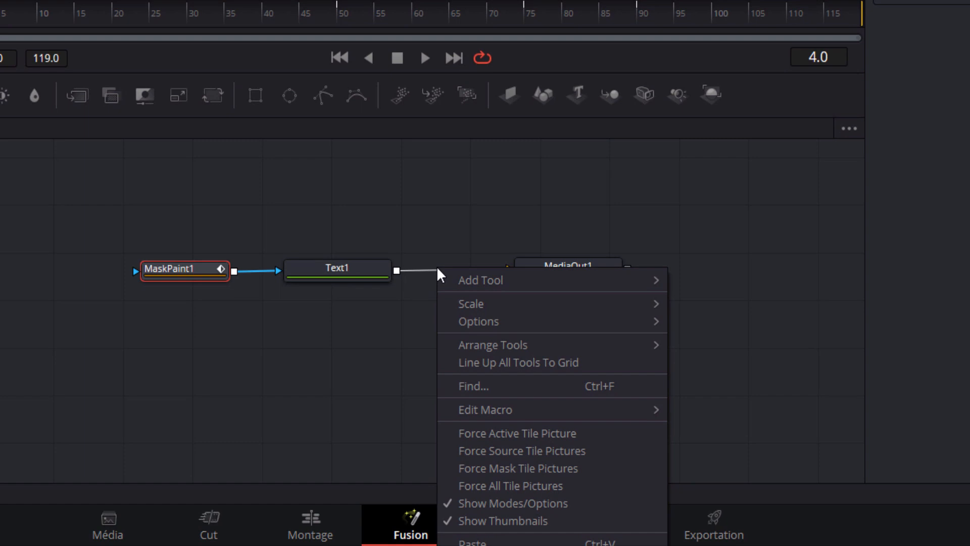
pyautogui.moveTo(461, 276)
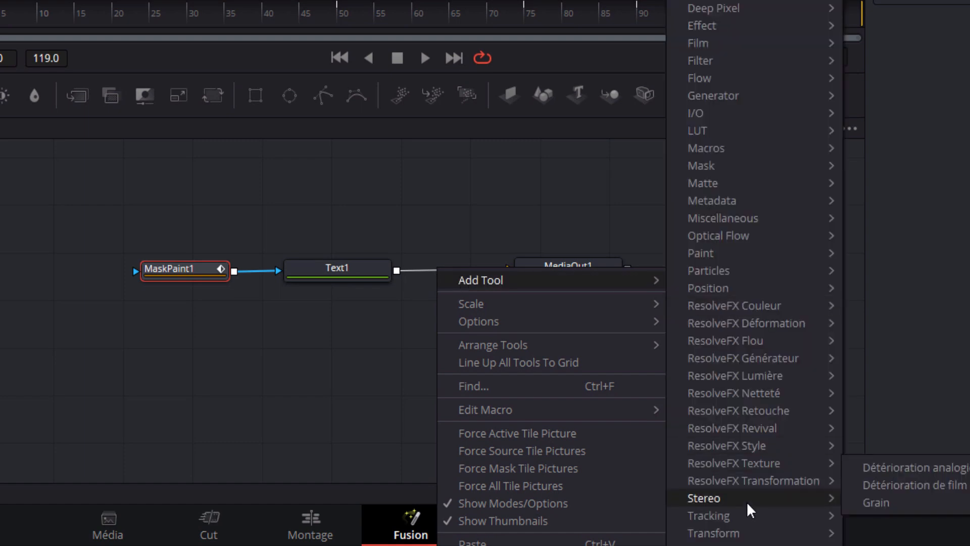
pyautogui.moveTo(740, 531)
pyautogui.click(881, 545)
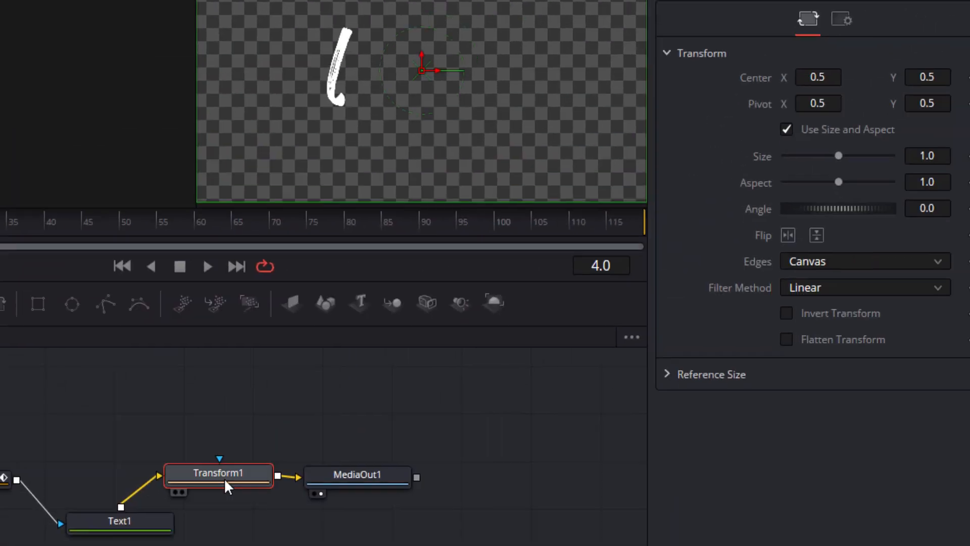
pyautogui.moveTo(56, 257); pyautogui.dragTo(251, 252)
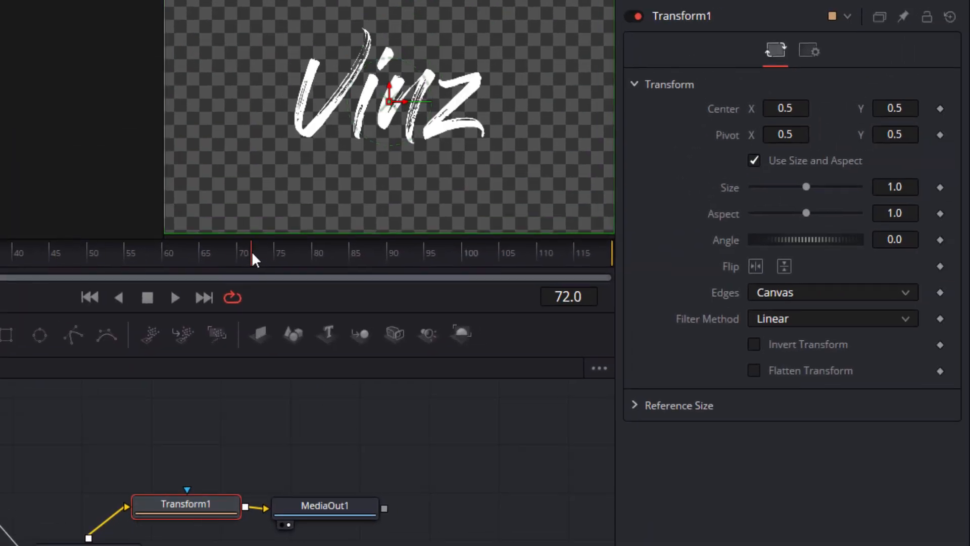
pyautogui.moveTo(784, 107); pyautogui.dragTo(761, 108)
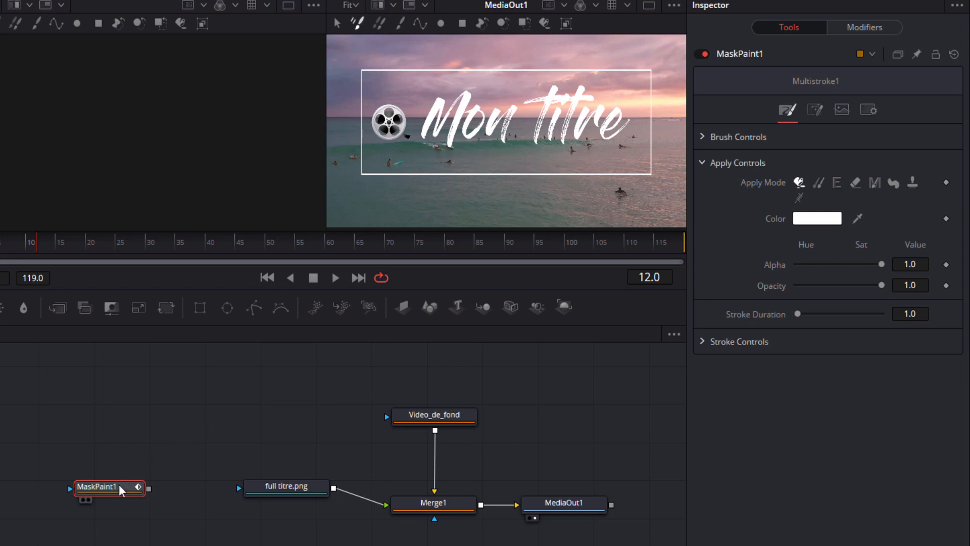
# In the title composition, connect MaskPaint1 to the mask input of full titre.png and turn on Invert.
pyautogui.moveTo(149, 489); pyautogui.dragTo(254, 488)
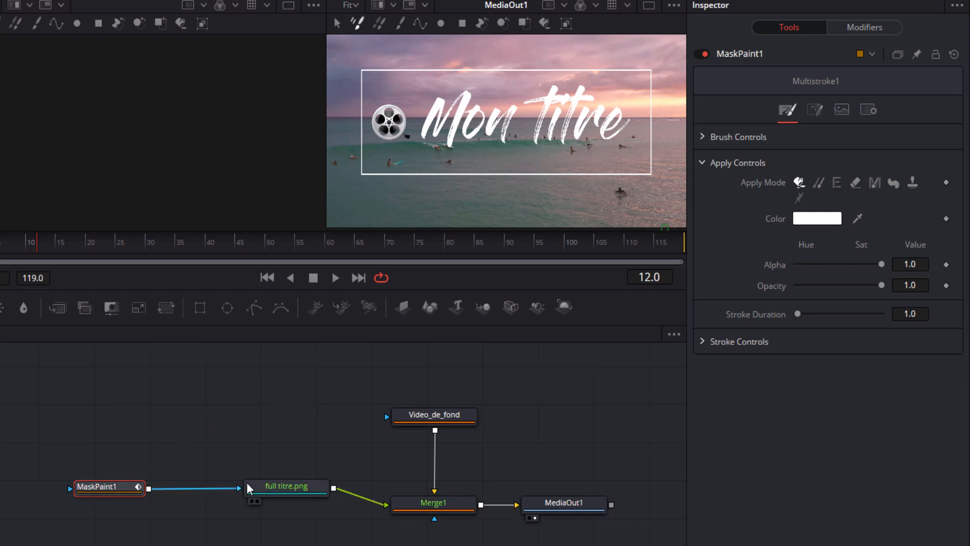
pyautogui.click(814, 110)
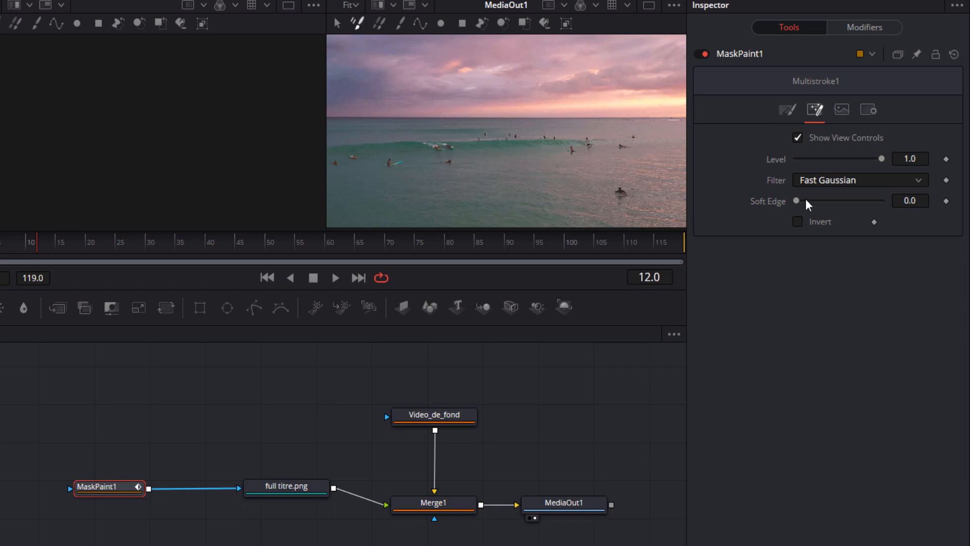
pyautogui.click(802, 223)
# Choose the hard circle brush shape for MaskPaint1 and set its size to 0.0268.
pyautogui.click(789, 112)
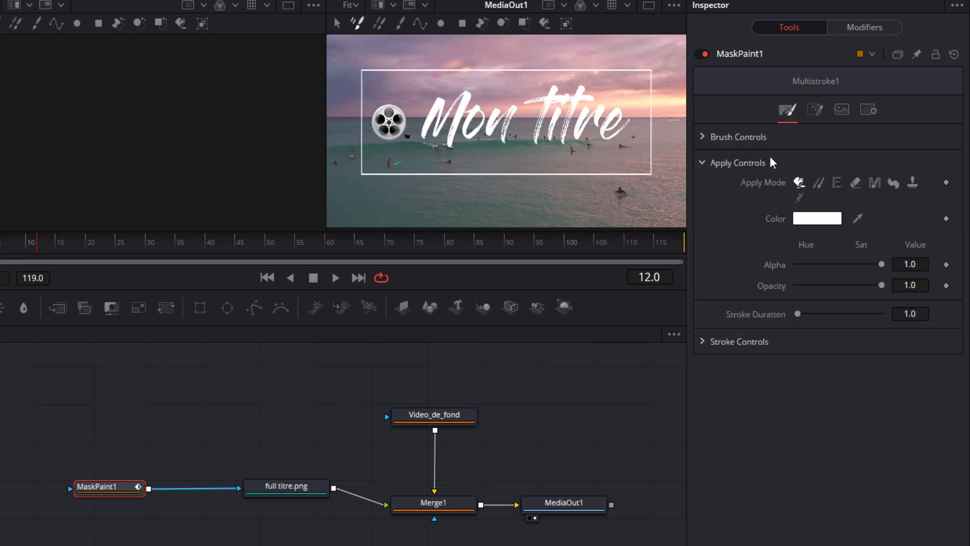
pyautogui.click(758, 142)
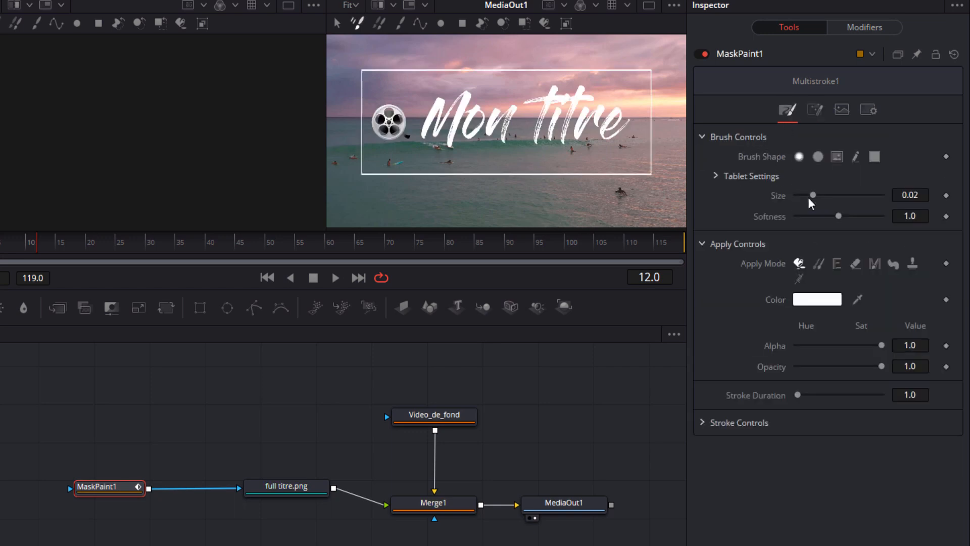
pyautogui.click(818, 156)
pyautogui.moveTo(812, 195); pyautogui.dragTo(820, 197)
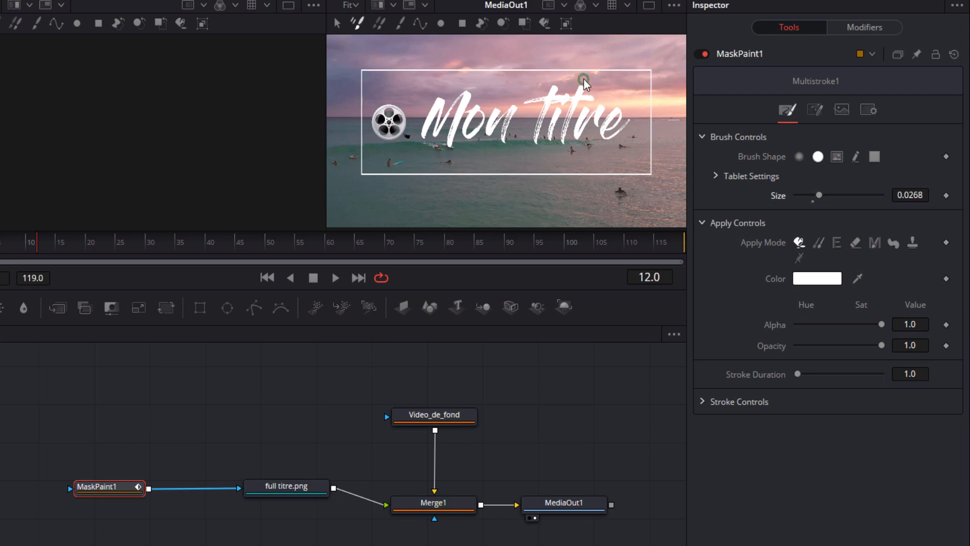
# Select the Stroke paint tool and keyframe the stroke's Write On end for the title mask, leaving the playhead at frame 21.
pyautogui.click(34, 22)
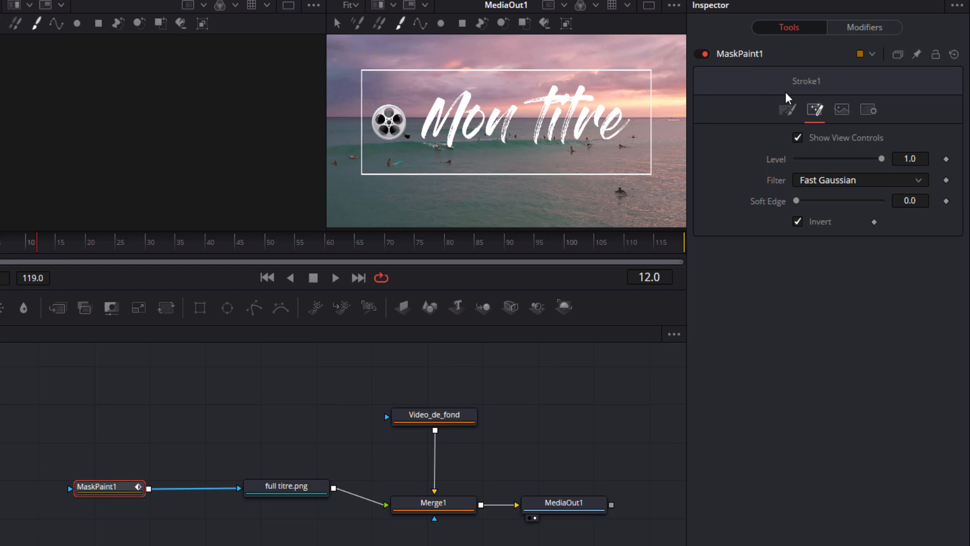
pyautogui.click(789, 111)
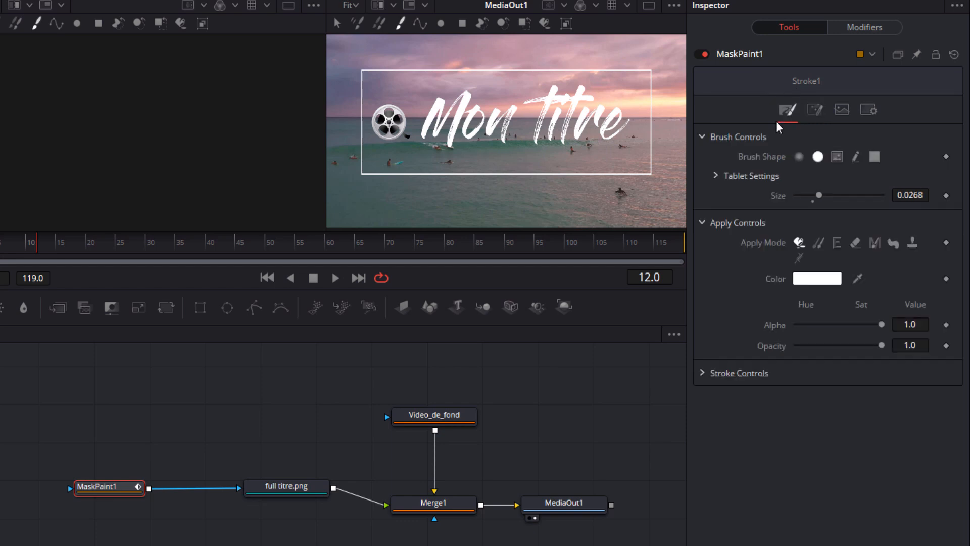
pyautogui.click(739, 374)
pyautogui.click(257, 244)
pyautogui.moveTo(256, 246); pyautogui.dragTo(0, 247)
pyautogui.click(945, 434)
pyautogui.moveTo(926, 434); pyautogui.dragTo(733, 417)
pyautogui.click(96, 255)
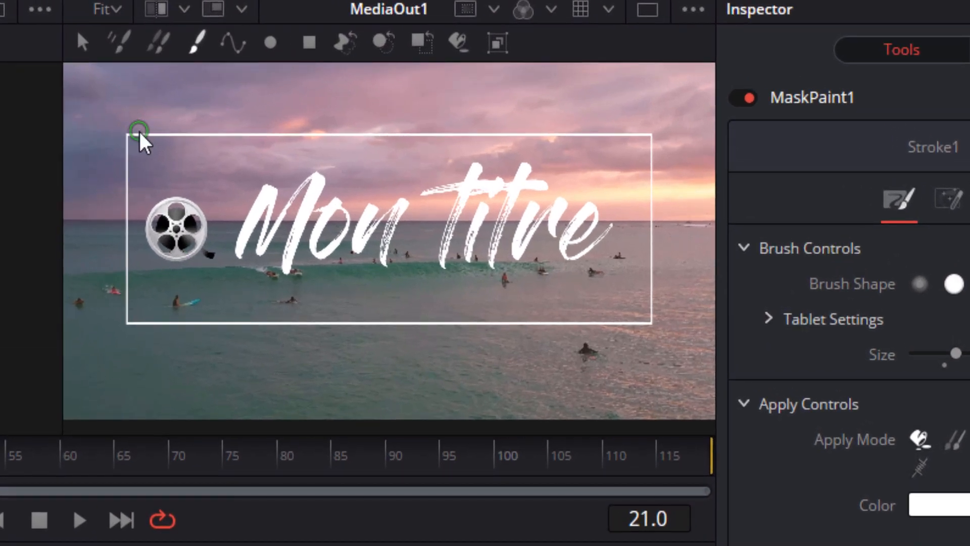
# Paint the mask stroke over the frame, film reel and Mon titre text, then turn off Invert for MaskPaint1.
pyautogui.moveTo(139, 132)
pyautogui.mouseDown()
pyautogui.moveTo(645, 137)
pyautogui.moveTo(657, 311)
pyautogui.moveTo(584, 323)
pyautogui.moveTo(134, 326)
pyautogui.moveTo(125, 292)
pyautogui.moveTo(124, 128)
pyautogui.moveTo(145, 166)
pyautogui.moveTo(144, 214)
pyautogui.moveTo(157, 219)
pyautogui.moveTo(145, 234)
pyautogui.moveTo(197, 204)
pyautogui.moveTo(204, 220)
pyautogui.moveTo(175, 264)
pyautogui.moveTo(210, 231)
pyautogui.moveTo(224, 270)
pyautogui.moveTo(272, 185)
pyautogui.moveTo(254, 255)
pyautogui.moveTo(312, 175)
pyautogui.moveTo(284, 271)
pyautogui.moveTo(307, 209)
pyautogui.moveTo(324, 206)
pyautogui.moveTo(342, 221)
pyautogui.moveTo(327, 248)
pyautogui.moveTo(317, 232)
pyautogui.moveTo(333, 206)
pyautogui.moveTo(373, 200)
pyautogui.moveTo(356, 237)
pyautogui.moveTo(399, 209)
pyautogui.moveTo(379, 259)
pyautogui.moveTo(408, 192)
pyautogui.moveTo(466, 142)
pyautogui.moveTo(477, 159)
pyautogui.moveTo(442, 268)
pyautogui.moveTo(409, 187)
pyautogui.moveTo(482, 181)
pyautogui.moveTo(458, 196)
pyautogui.moveTo(480, 167)
pyautogui.moveTo(468, 267)
pyautogui.moveTo(470, 184)
pyautogui.moveTo(499, 181)
pyautogui.moveTo(505, 160)
pyautogui.moveTo(533, 150)
pyautogui.moveTo(493, 226)
pyautogui.moveTo(495, 272)
pyautogui.moveTo(517, 192)
pyautogui.moveTo(541, 184)
pyautogui.moveTo(525, 223)
pyautogui.moveTo(547, 204)
pyautogui.moveTo(561, 234)
pyautogui.moveTo(580, 218)
pyautogui.moveTo(599, 232)
pyautogui.moveTo(617, 217)
pyautogui.mouseUp()
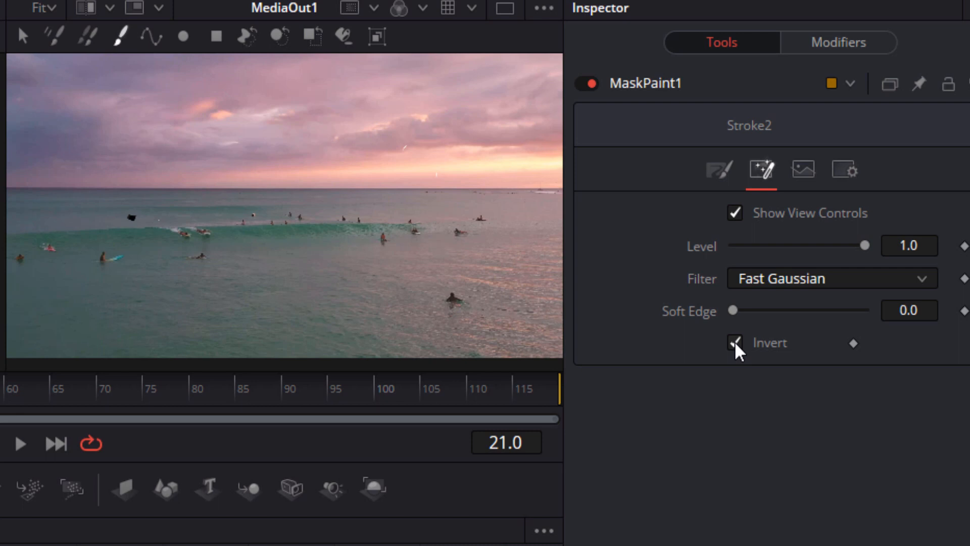
pyautogui.click(735, 343)
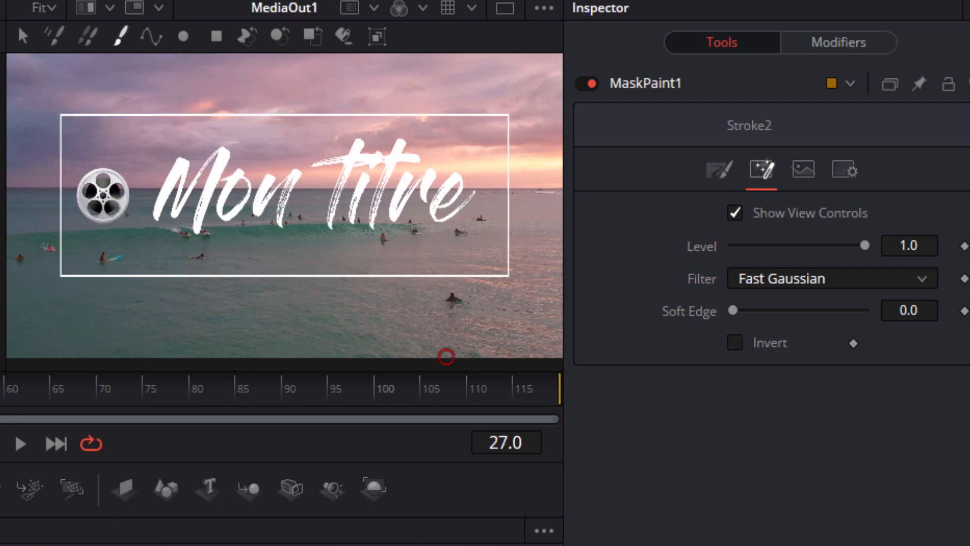